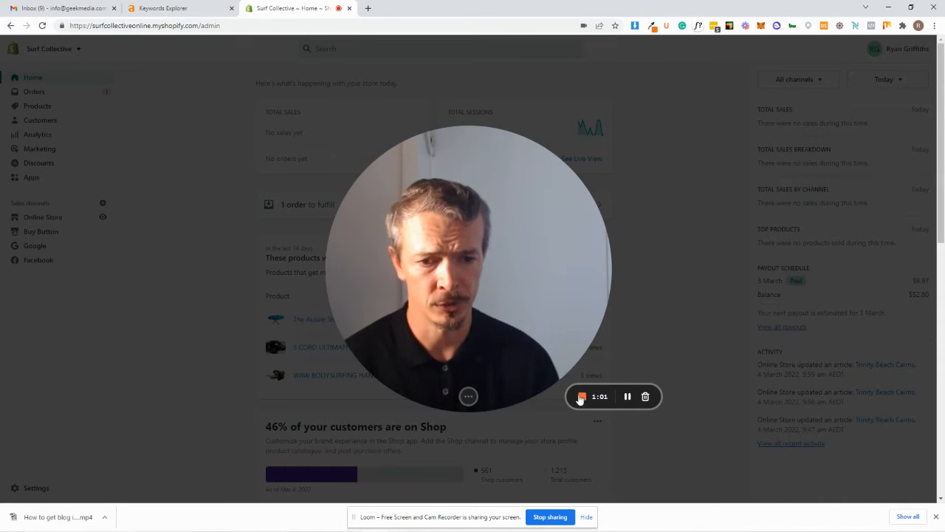
Open the Trinity Beach Cairns post from the online store's blog posts for editing.
click(457, 397)
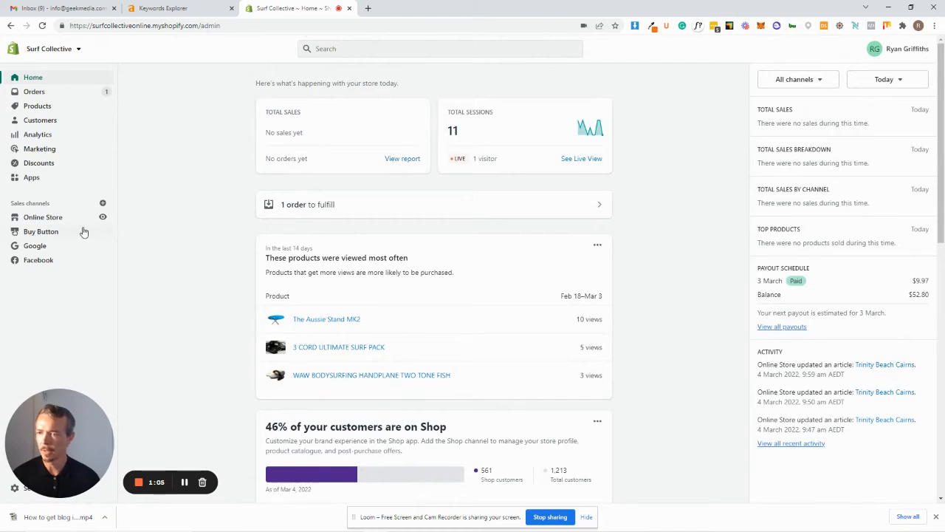
click(62, 221)
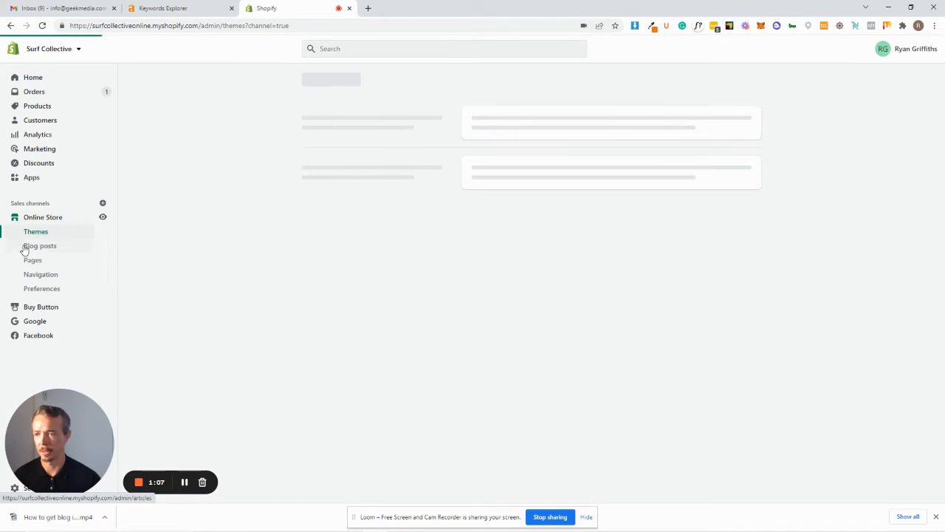
click(47, 249)
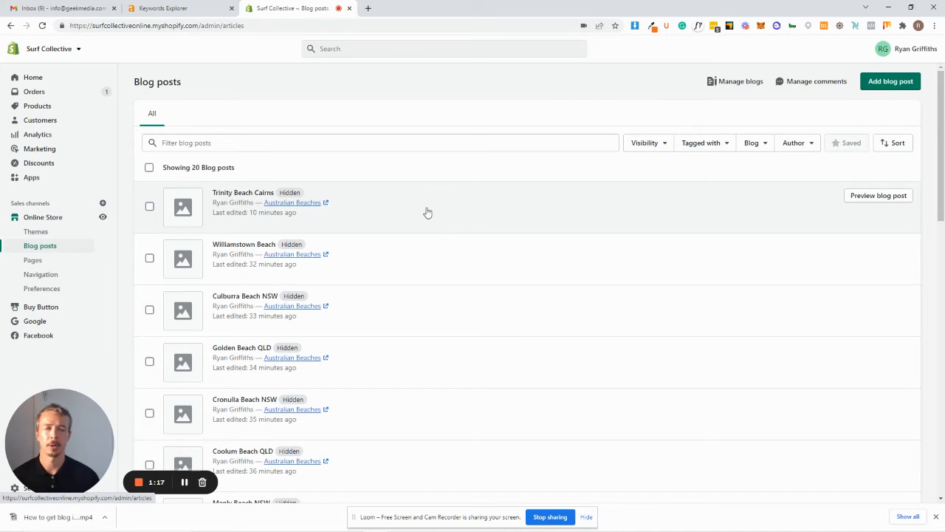
click(384, 212)
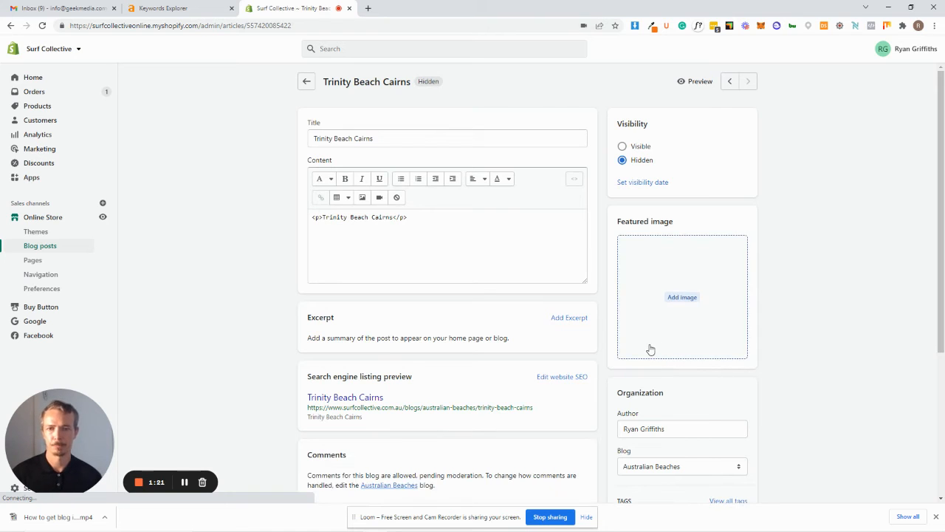
Switch the post content from HTML to the visual editor and add a new line below "Trinity Beach Cairns".
double_click(321, 134)
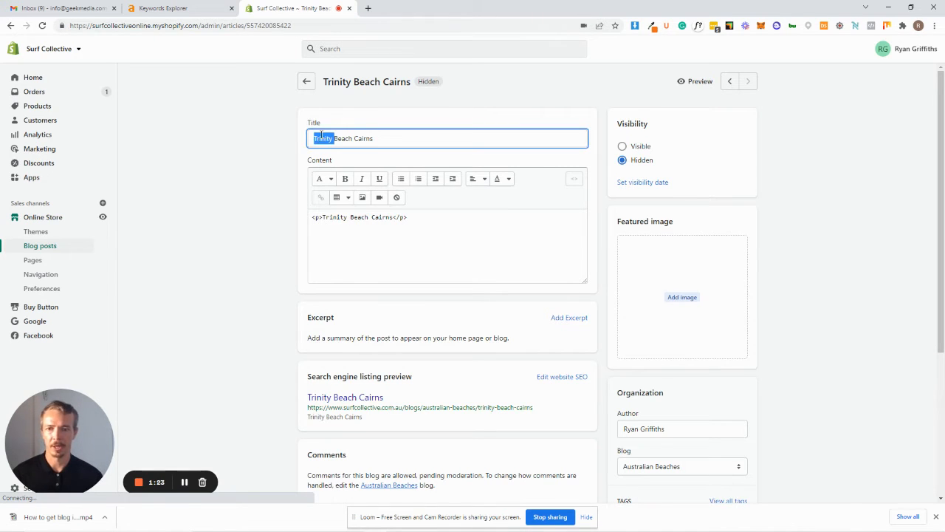
click(409, 144)
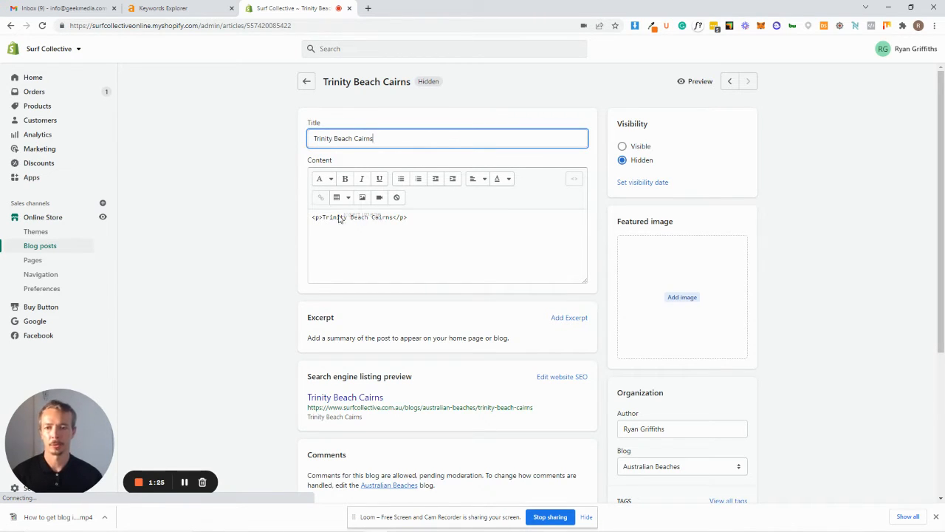
click(574, 182)
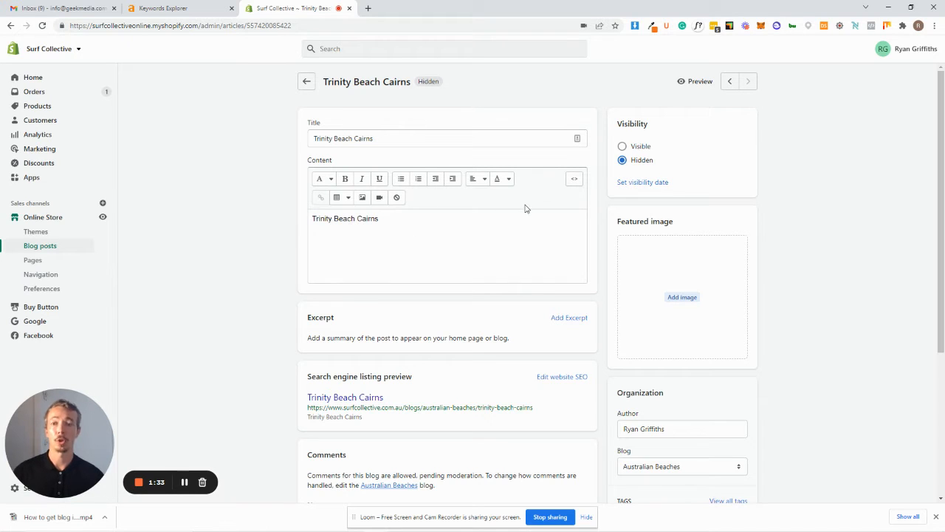
triple_click(341, 220)
click(407, 220)
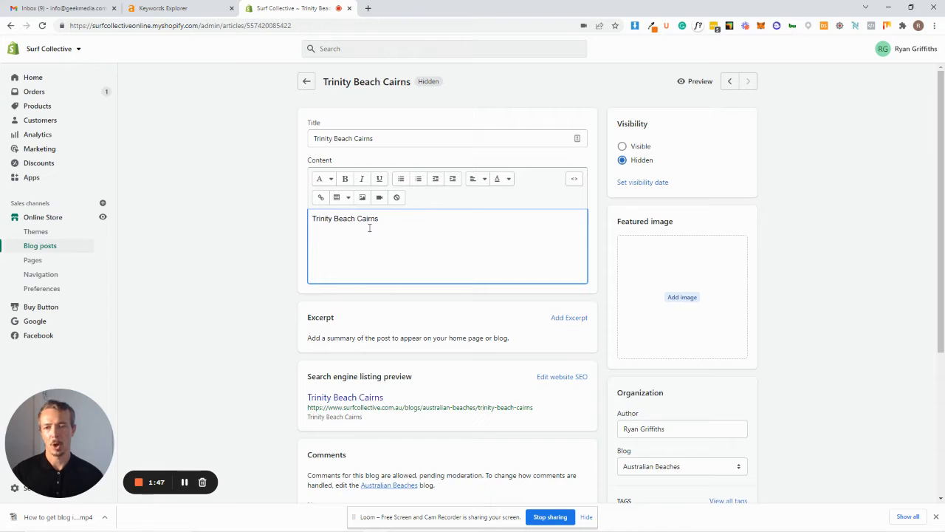
key(Return)
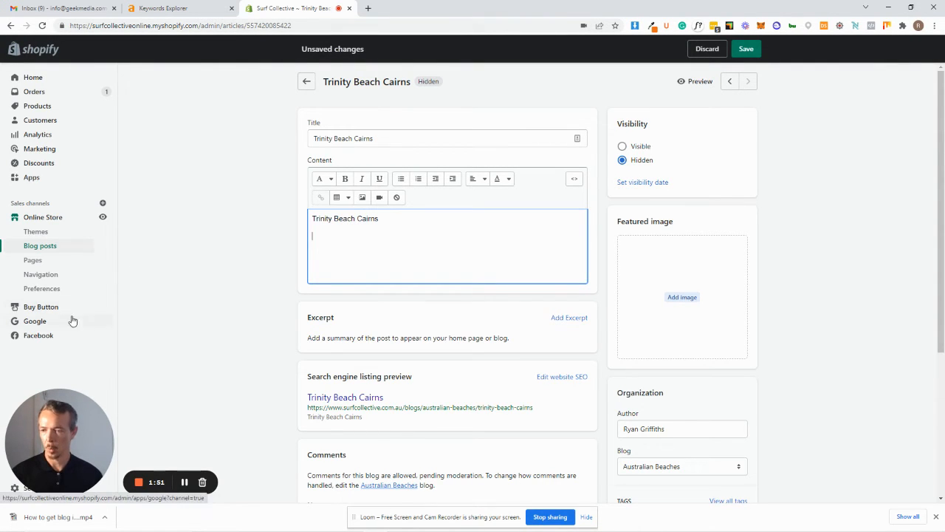
Open the Buy Button sales channel in a new browser tab and switch to it.
right_click(39, 310)
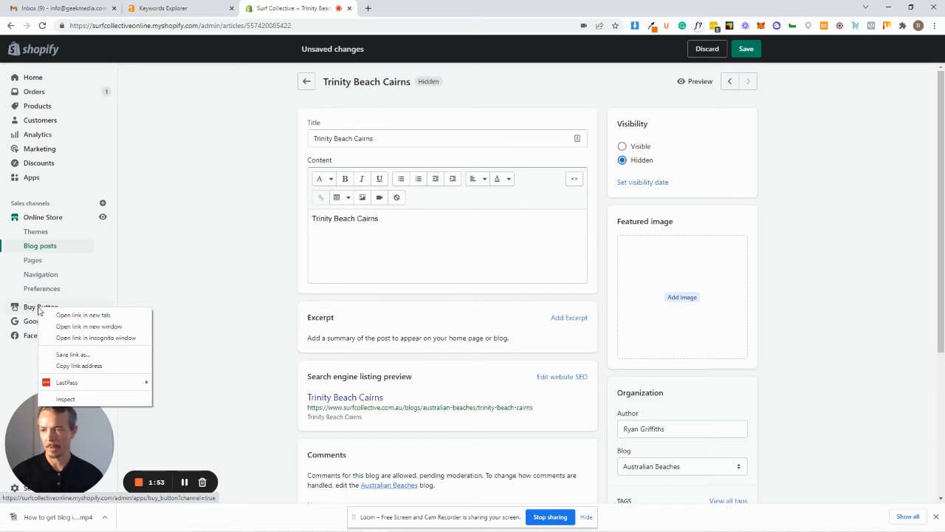
click(148, 288)
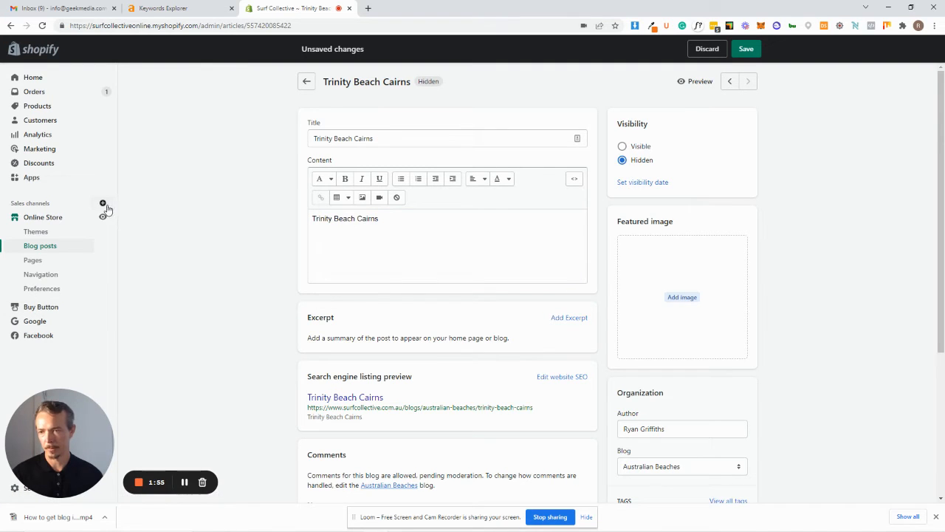
right_click(46, 311)
click(78, 319)
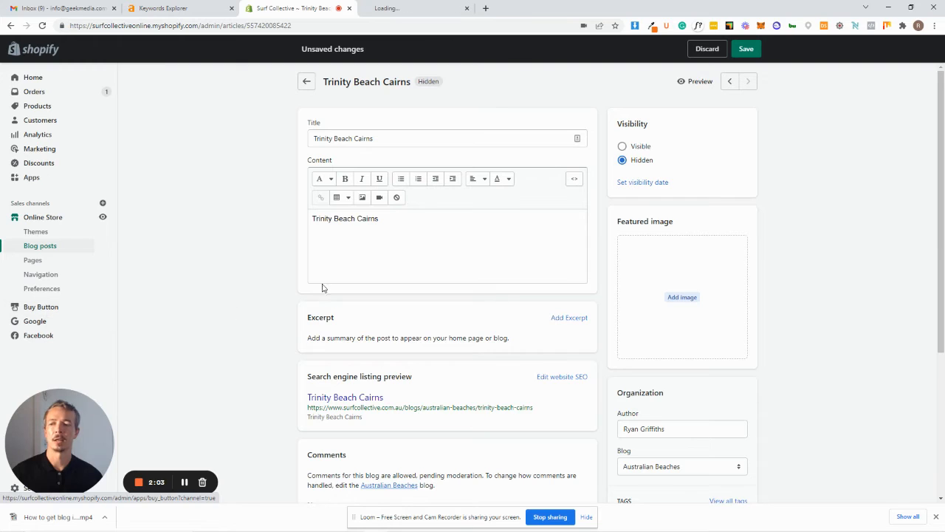
click(416, 14)
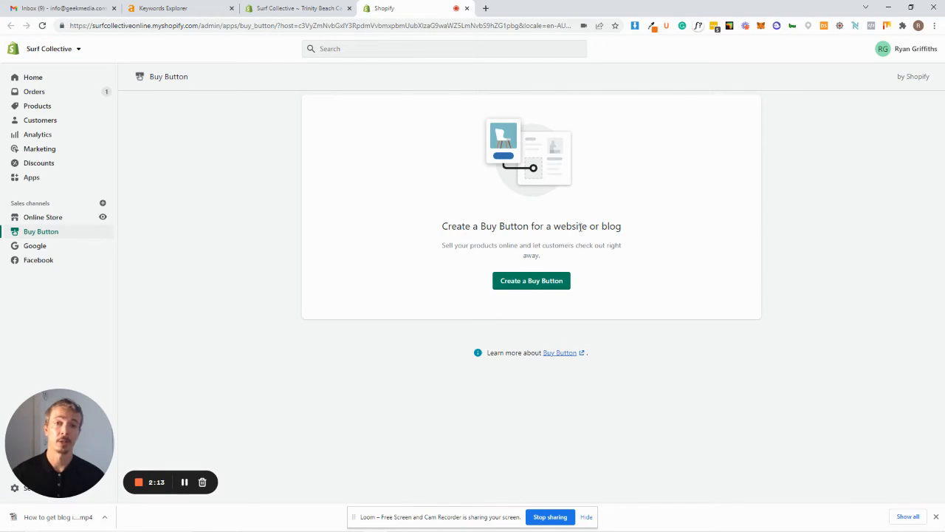
Create a Collection Buy Button for the Beach Towels collection.
click(550, 283)
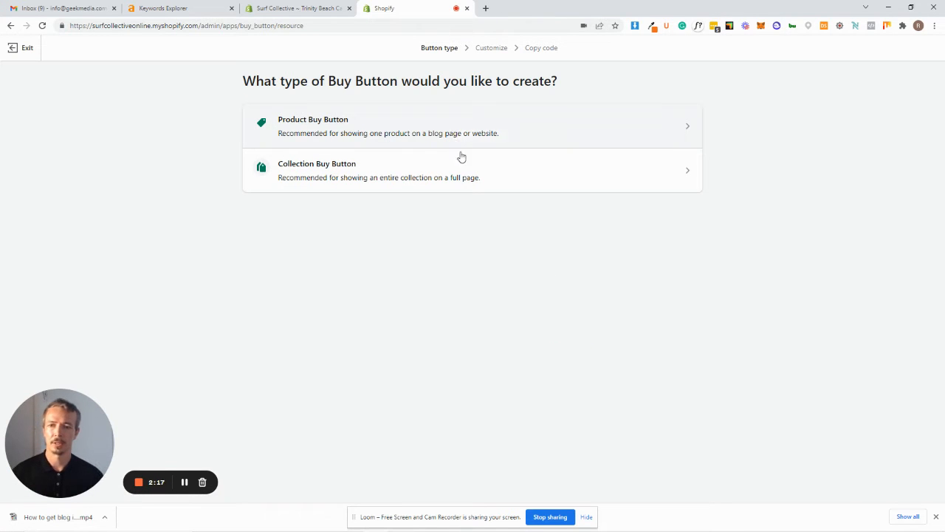
click(466, 175)
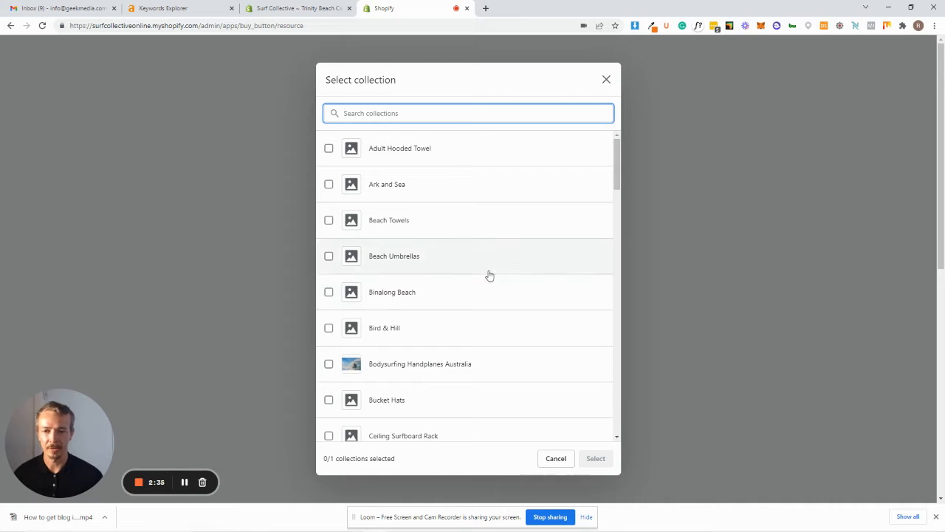
click(409, 223)
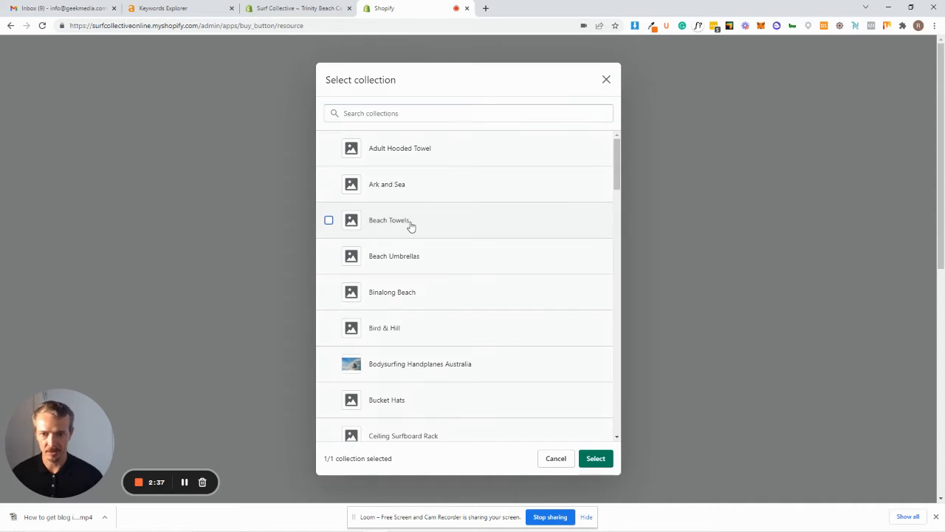
click(598, 458)
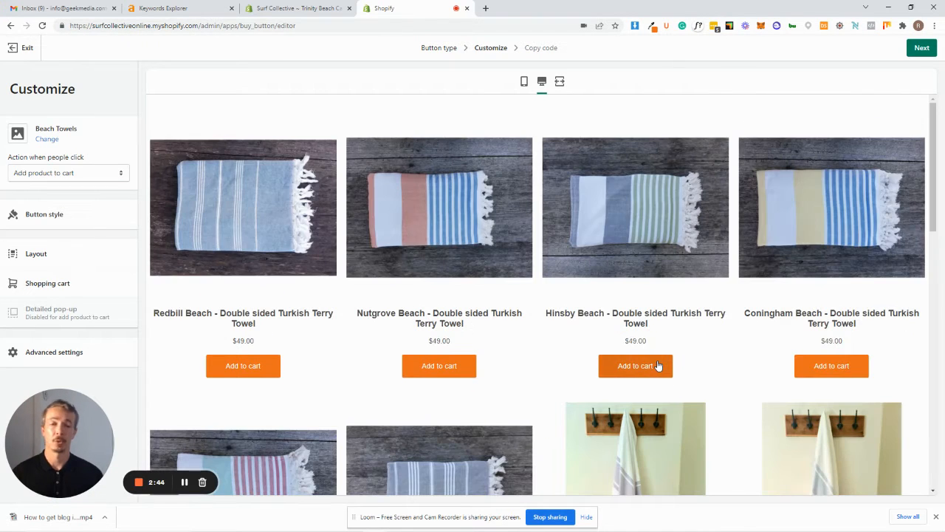
click(655, 369)
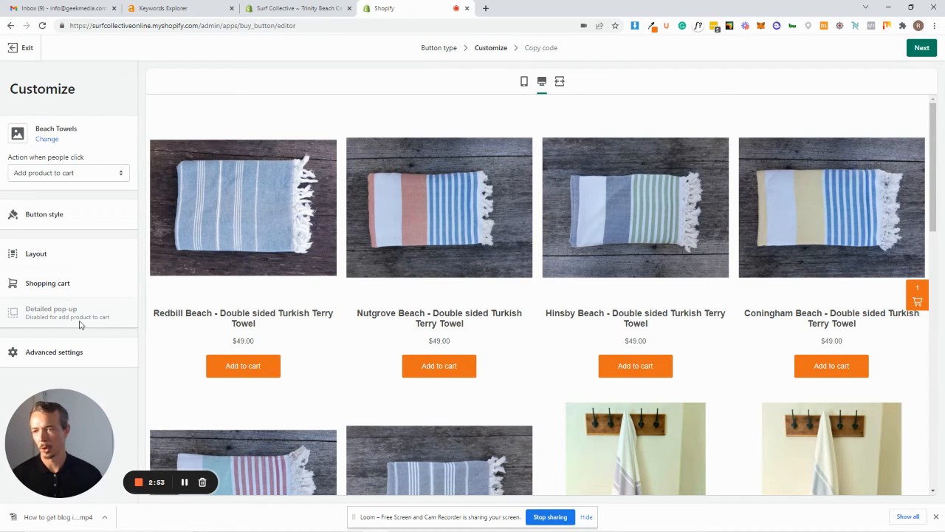
Examine the Buy Button's button style settings, including the background colour picker.
click(49, 219)
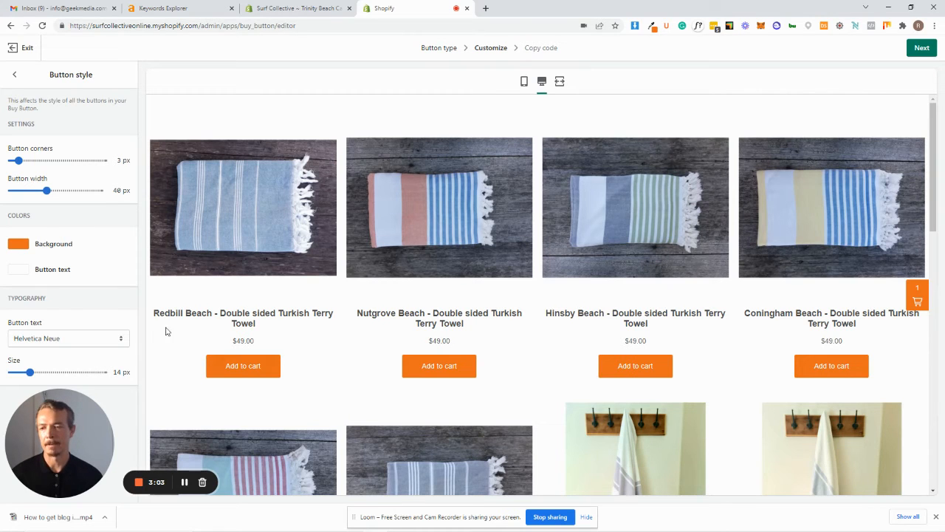
click(20, 246)
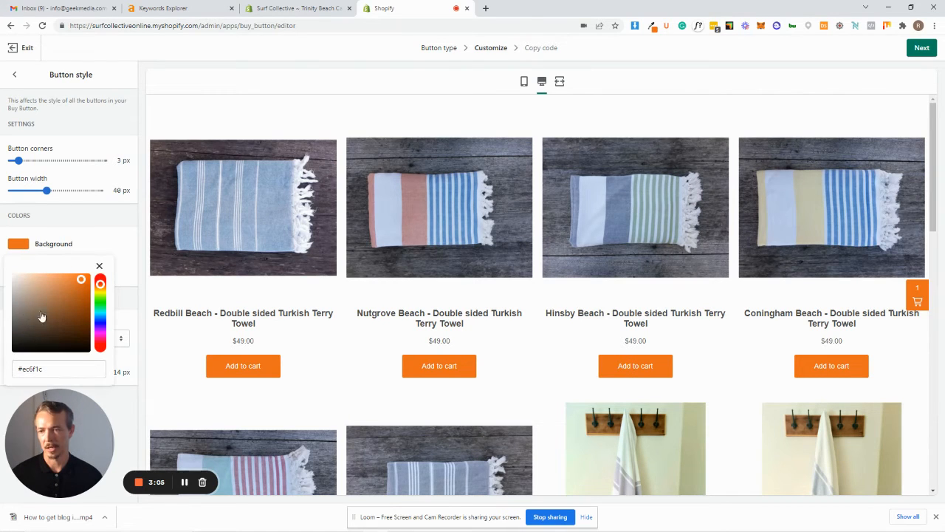
click(109, 222)
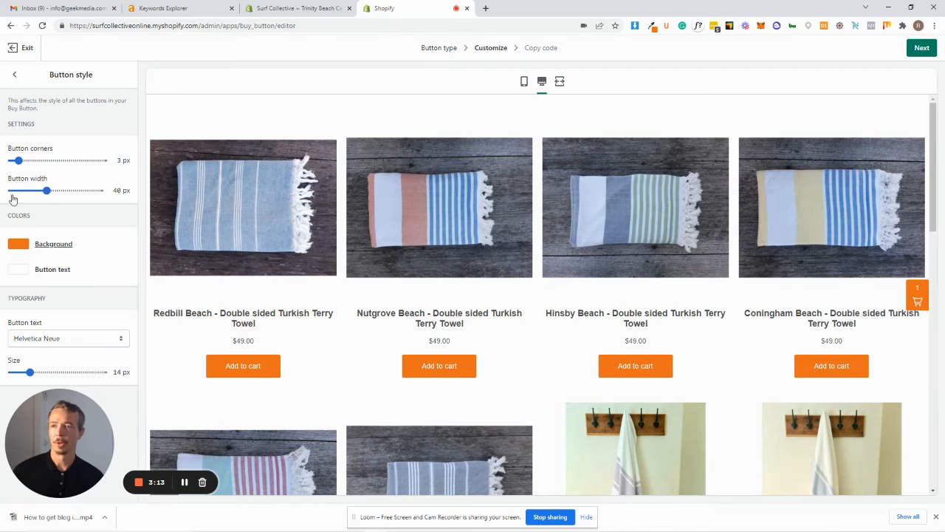
click(15, 74)
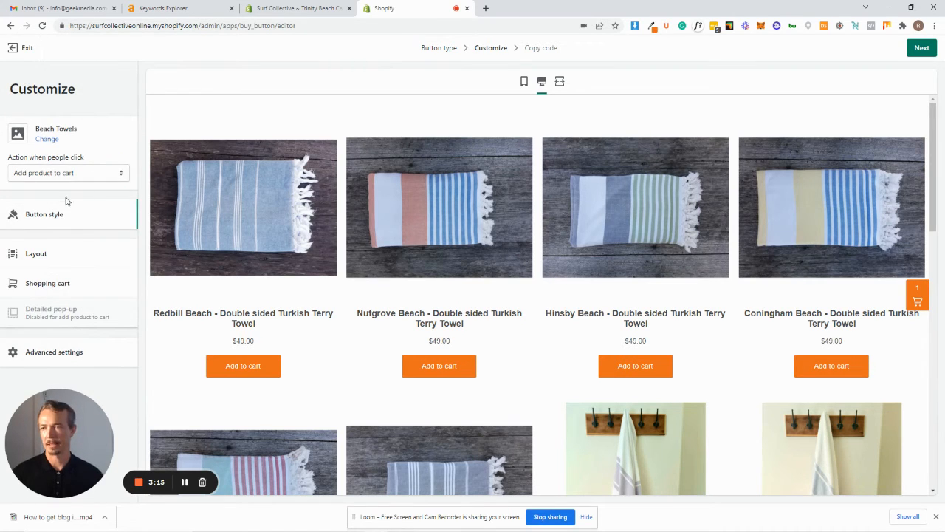
Try setting the product images to a fixed size in the Buy Button layout, and restore the original setting.
click(78, 255)
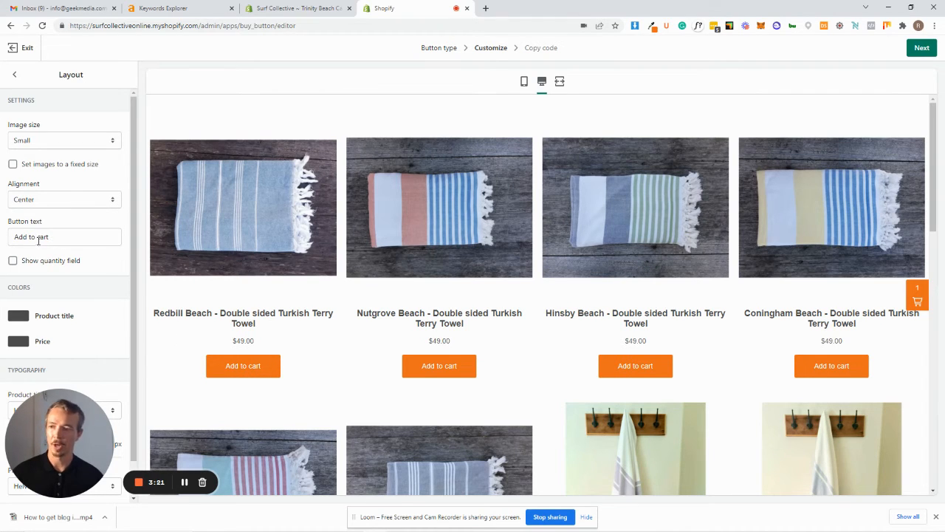
click(13, 165)
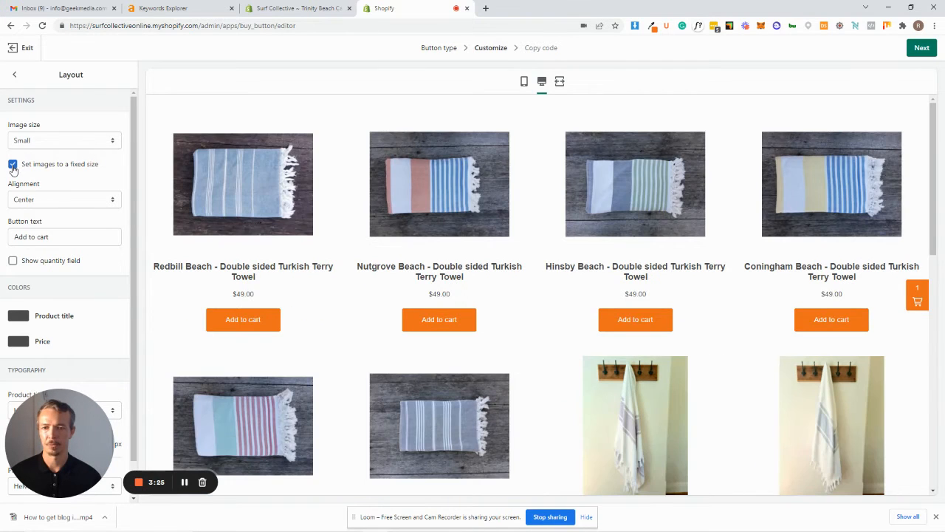
click(12, 164)
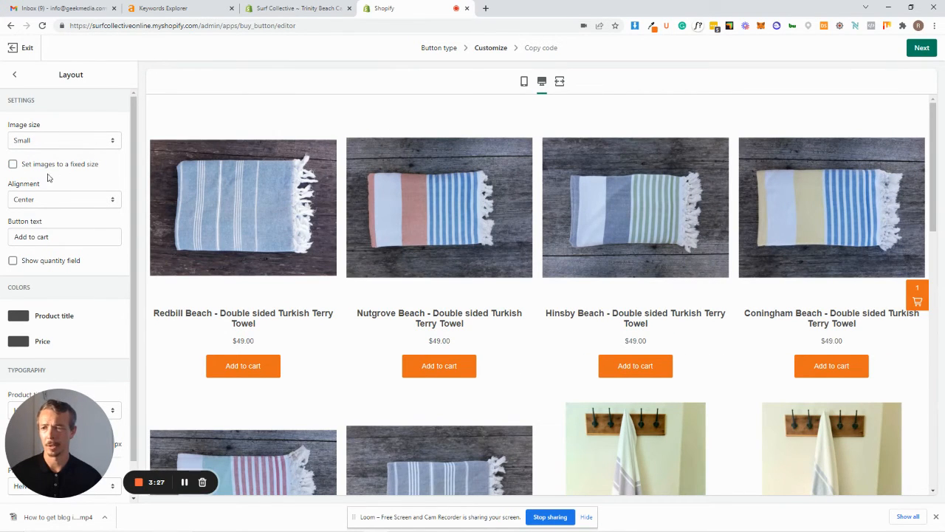
click(12, 165)
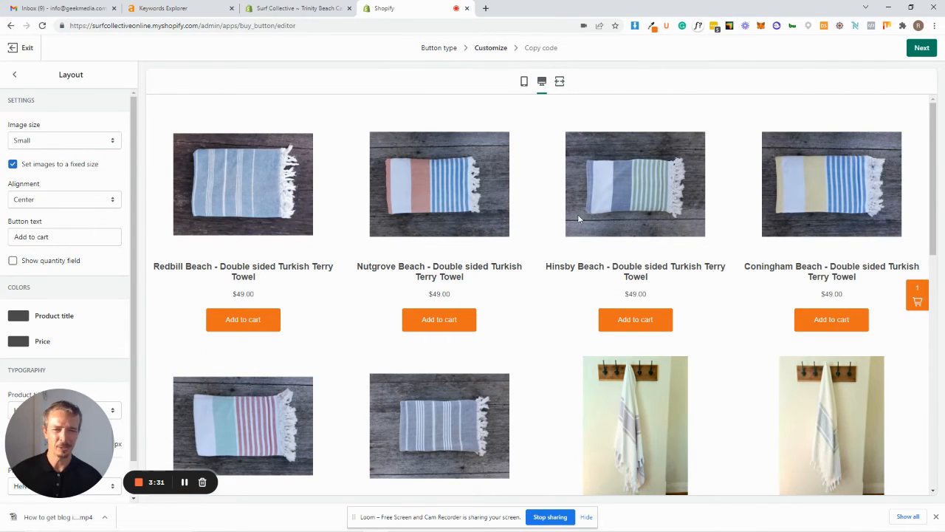
click(12, 164)
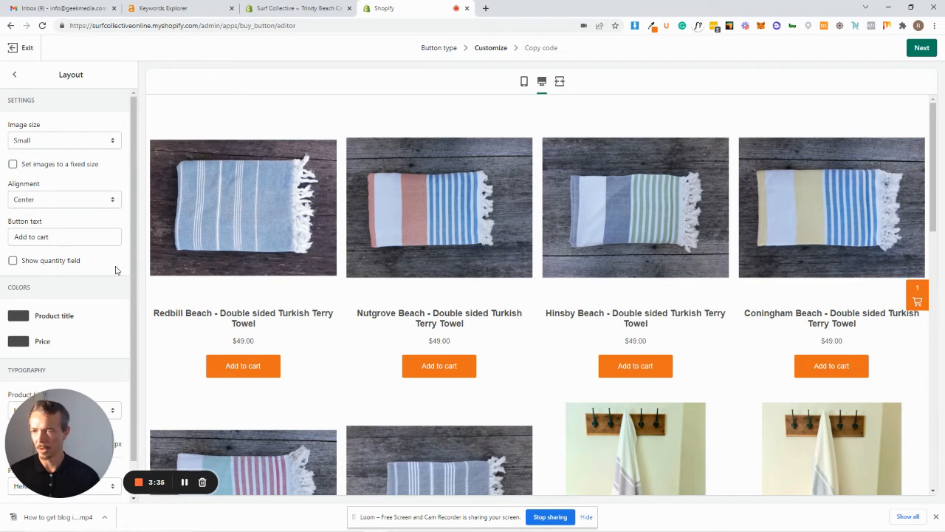
Examine the layout's colour and typography options, the shopping cart settings and the advanced checkout behaviour.
scroll(115, 270, down, 1)
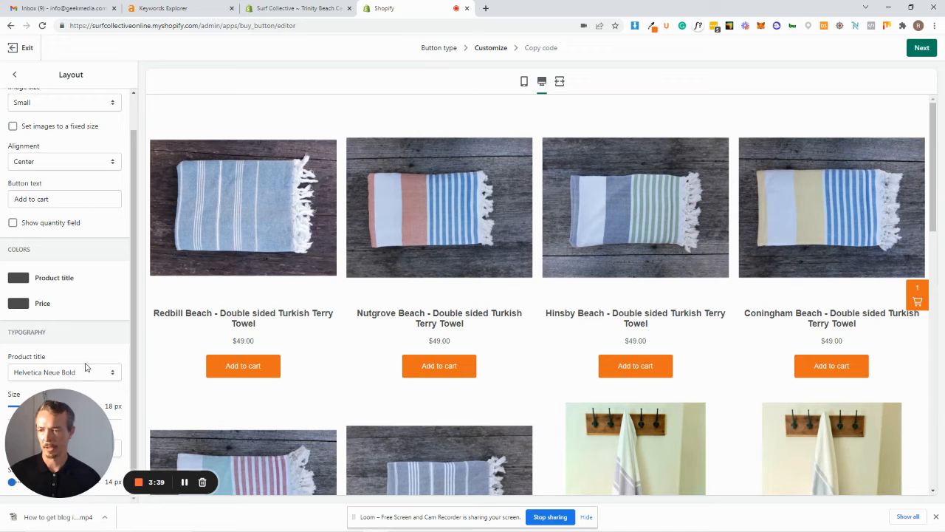
drag(77, 426, 28, 407)
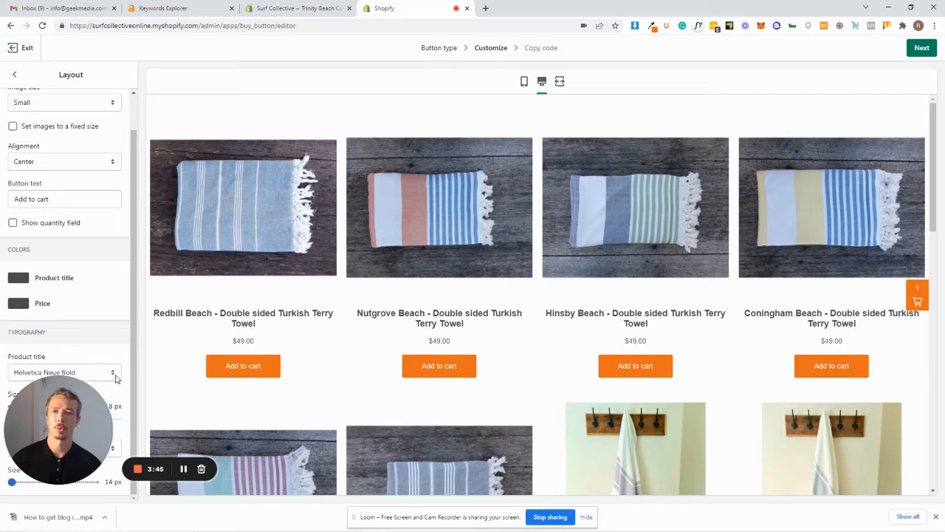
scroll(82, 319, up, 1)
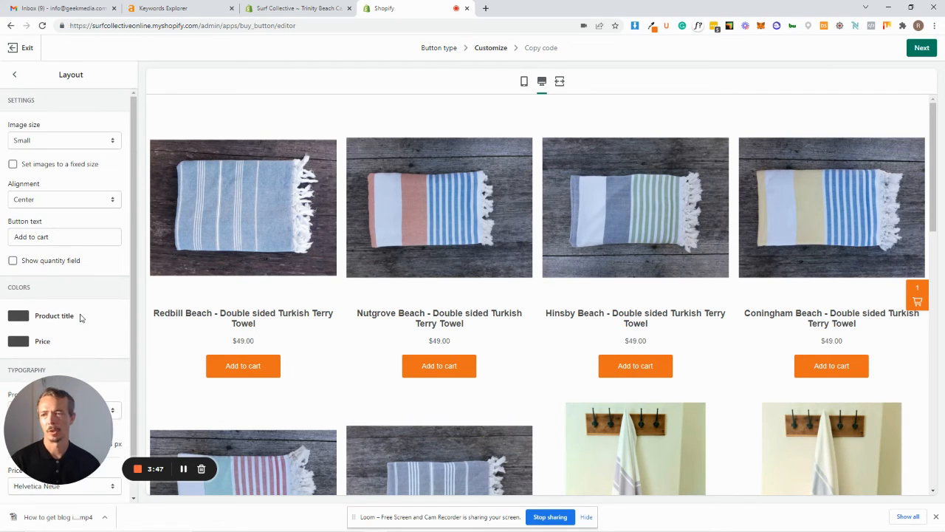
click(14, 75)
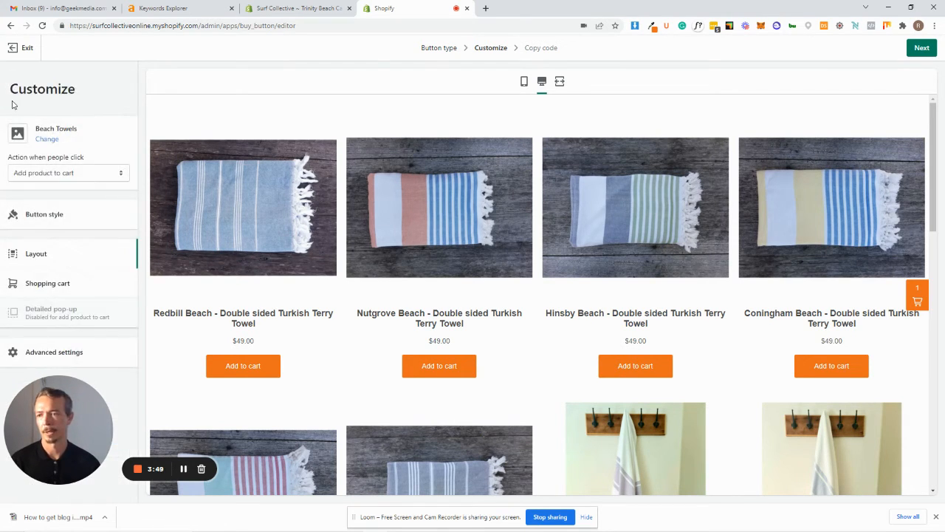
click(33, 287)
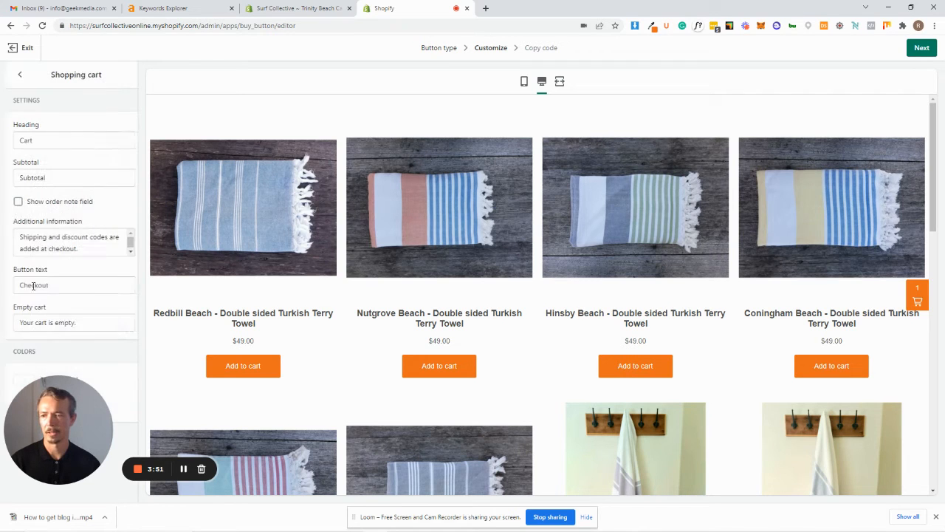
click(14, 79)
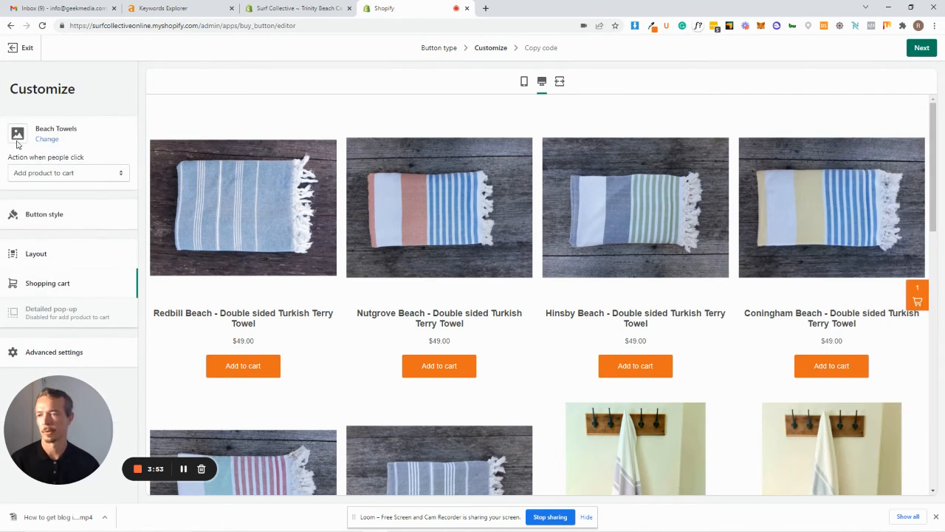
click(50, 359)
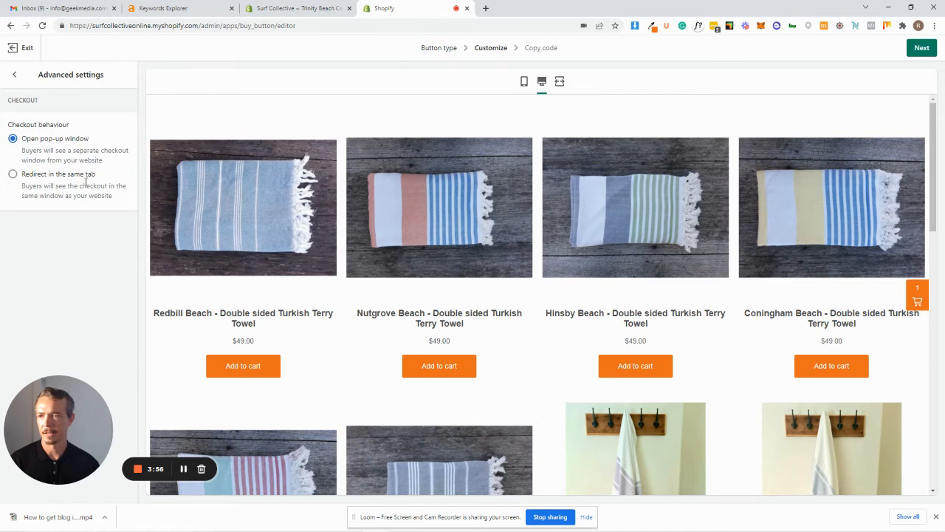
click(16, 75)
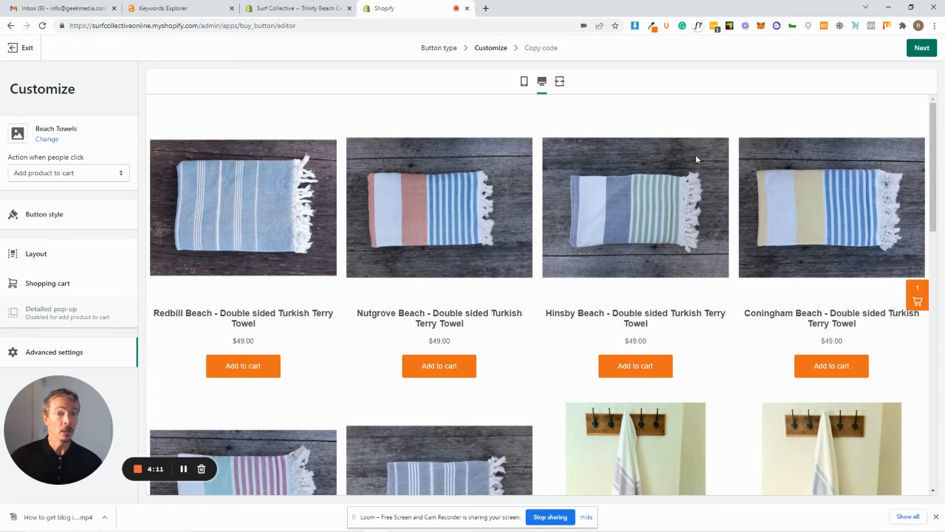
Copy the Beach Towels Buy Button embed code and paste it below the existing text in the Trinity Beach Cairns post's HTML.
click(922, 48)
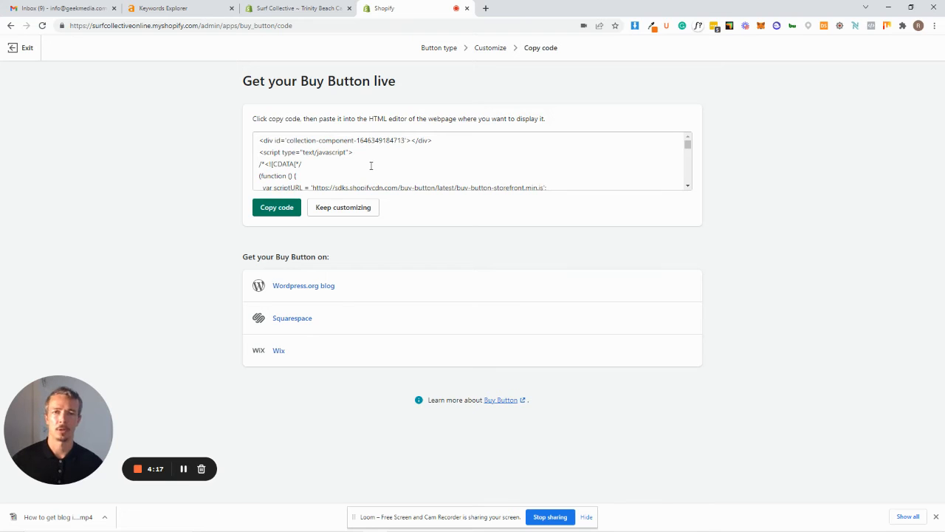
click(279, 210)
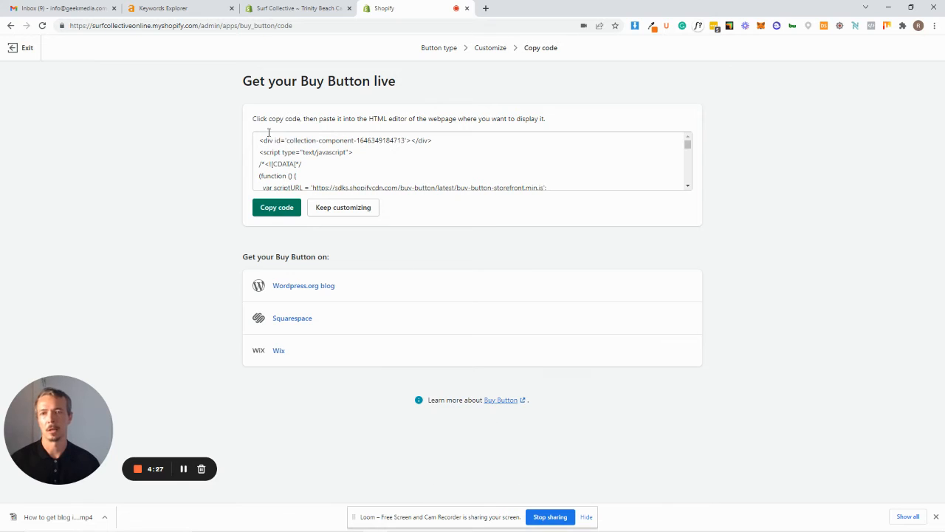
click(316, 9)
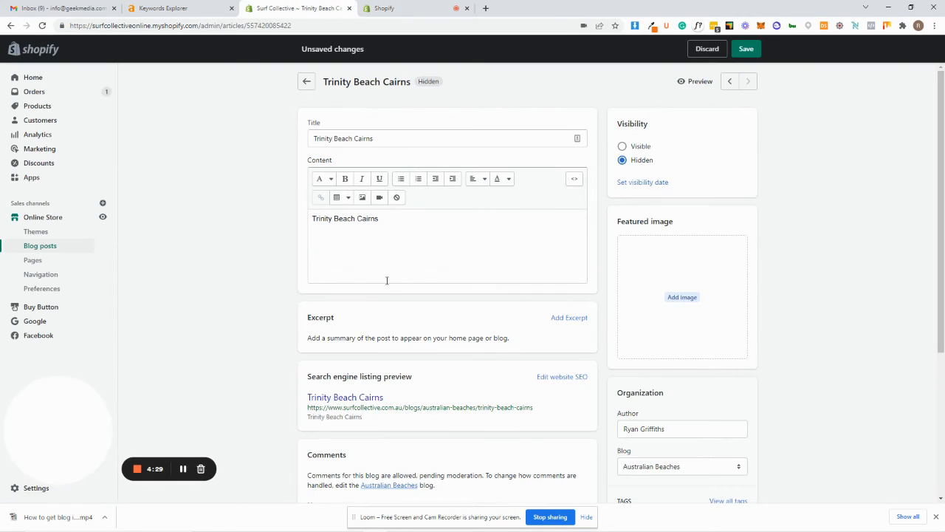
click(356, 239)
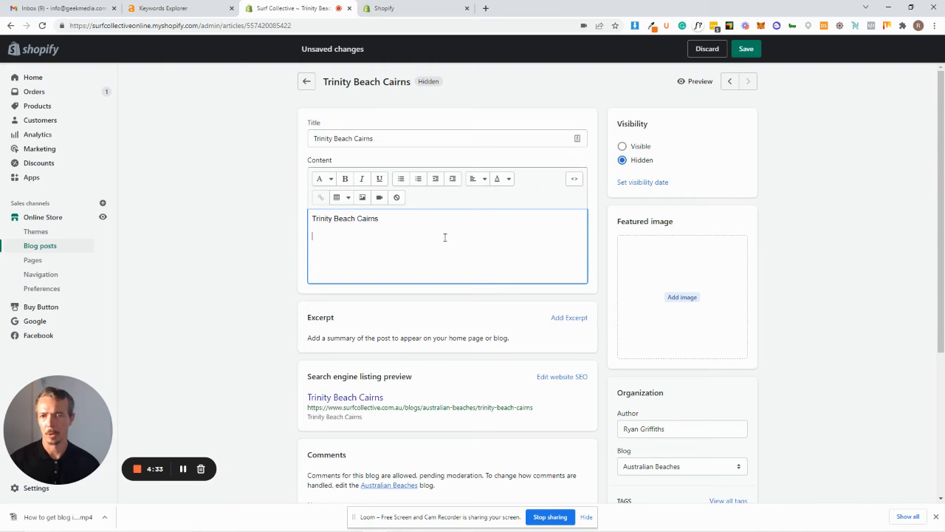
click(574, 181)
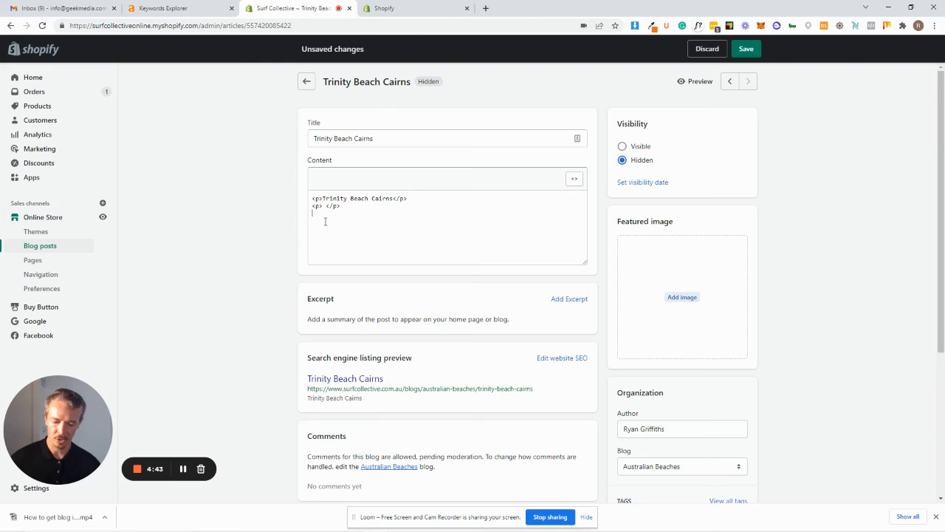
key(ctrl+v)
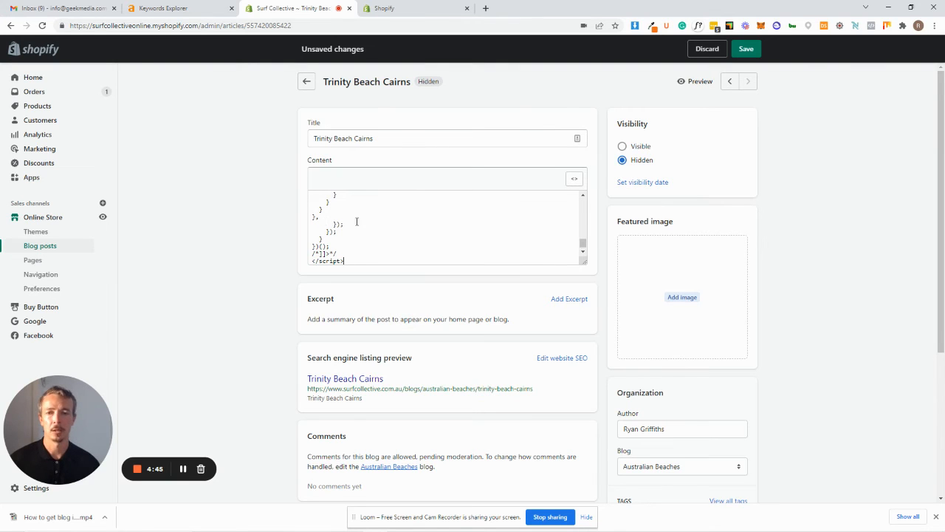
Review the pasted embed code up to its beginning and preview the Trinity Beach Cairns blog post.
scroll(369, 232, up, 10)
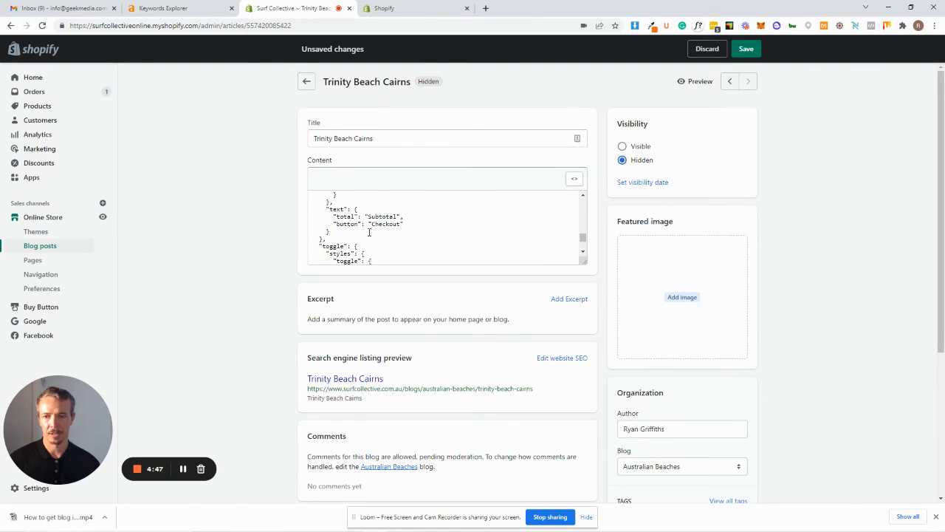
scroll(370, 232, up, 5)
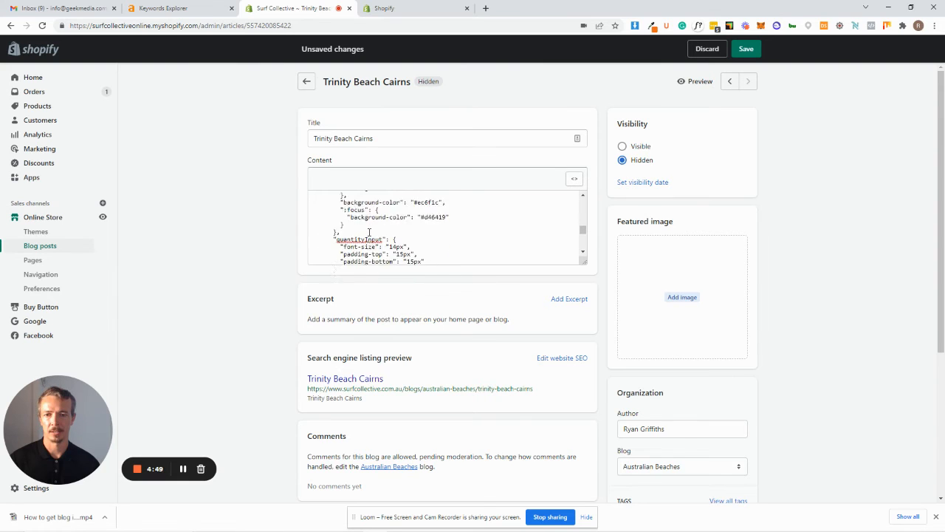
scroll(370, 232, up, 10)
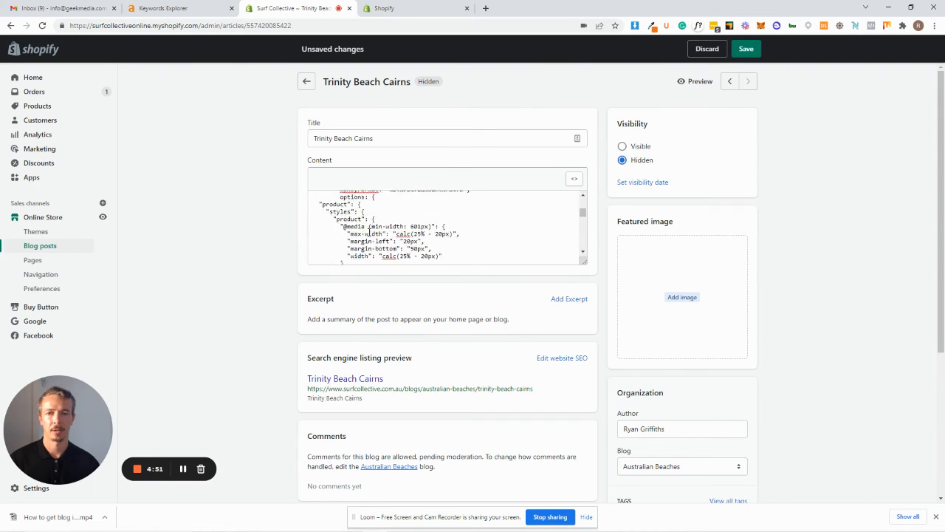
scroll(363, 236, up, 3)
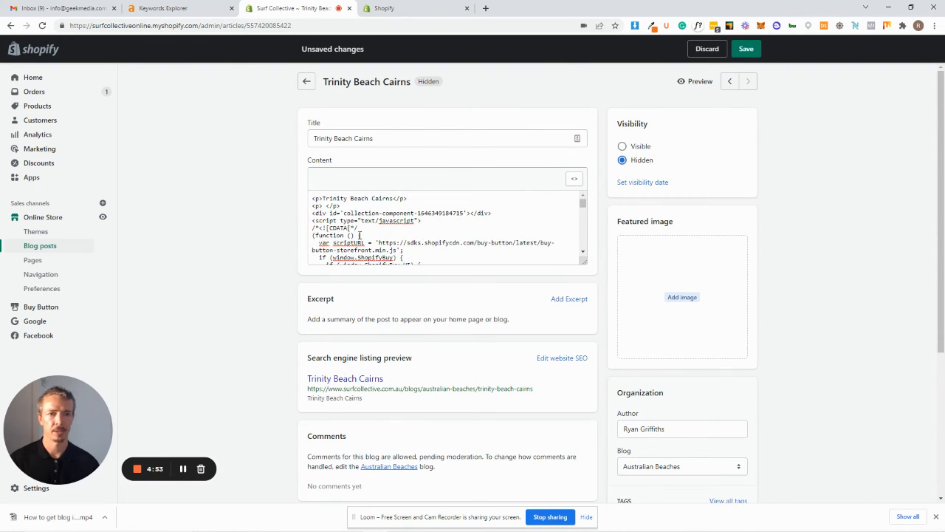
click(699, 82)
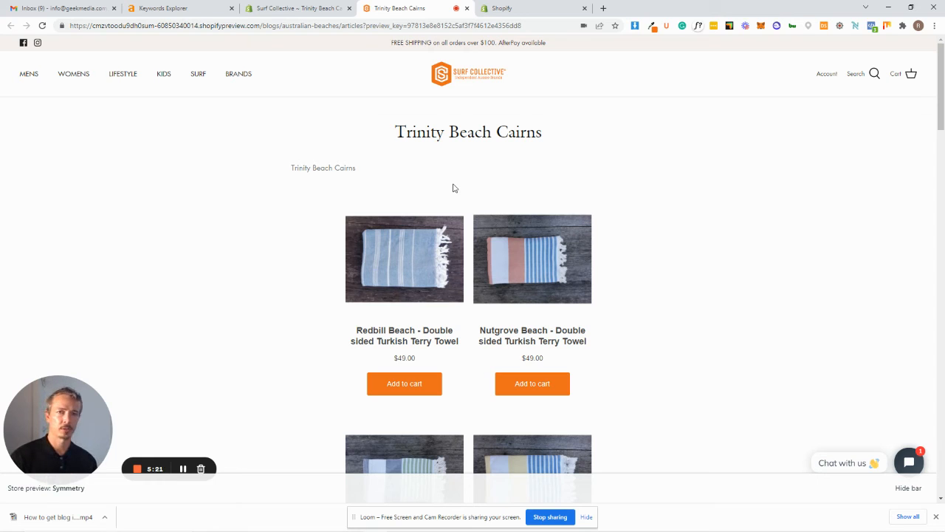
Create a Product Buy Button for the Cabana Towel Bundle, found by searching for "beach towel", and copy its embed code.
click(525, 8)
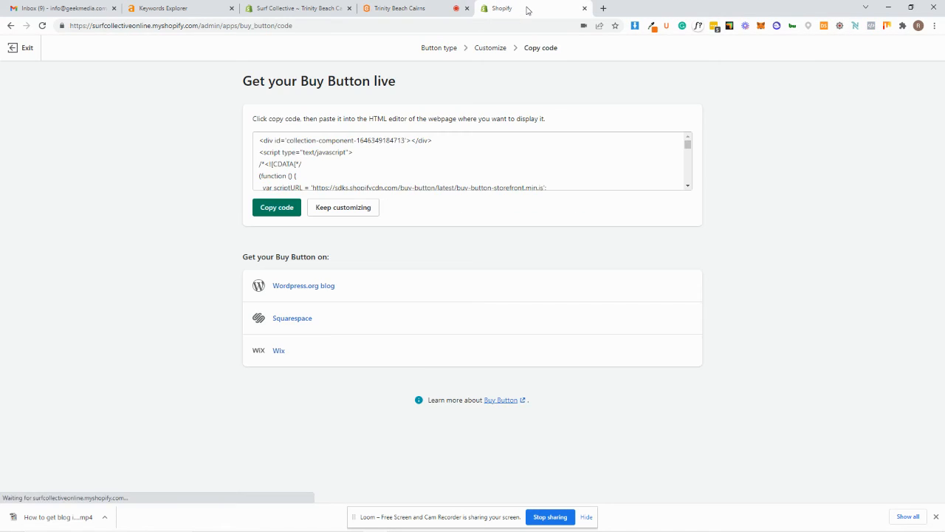
click(24, 50)
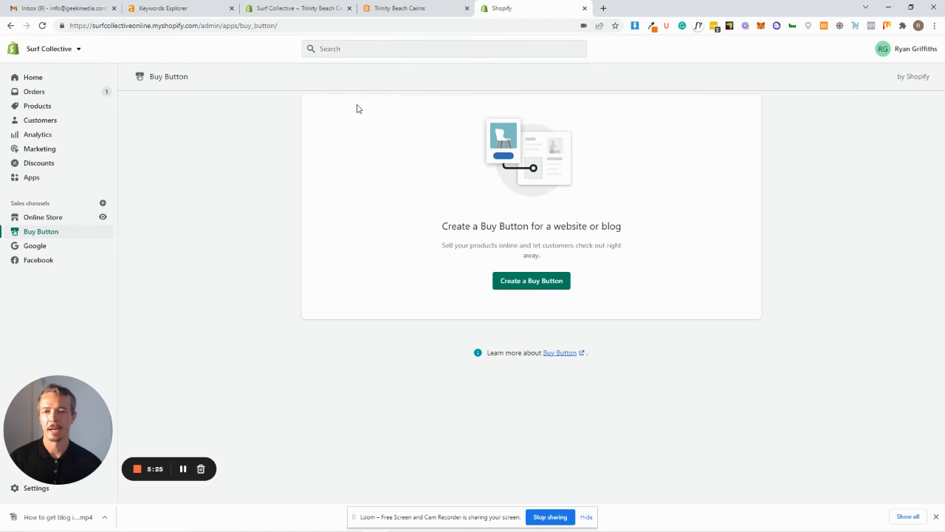
click(531, 283)
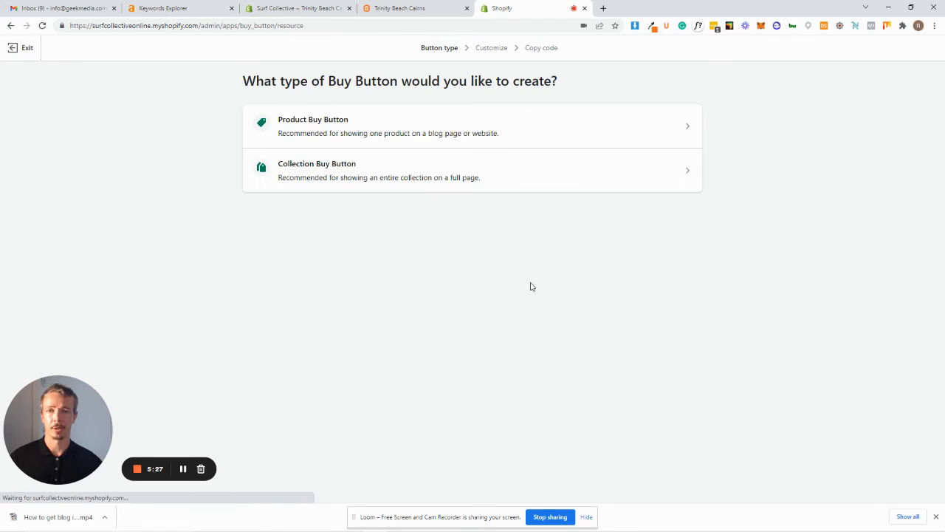
click(336, 136)
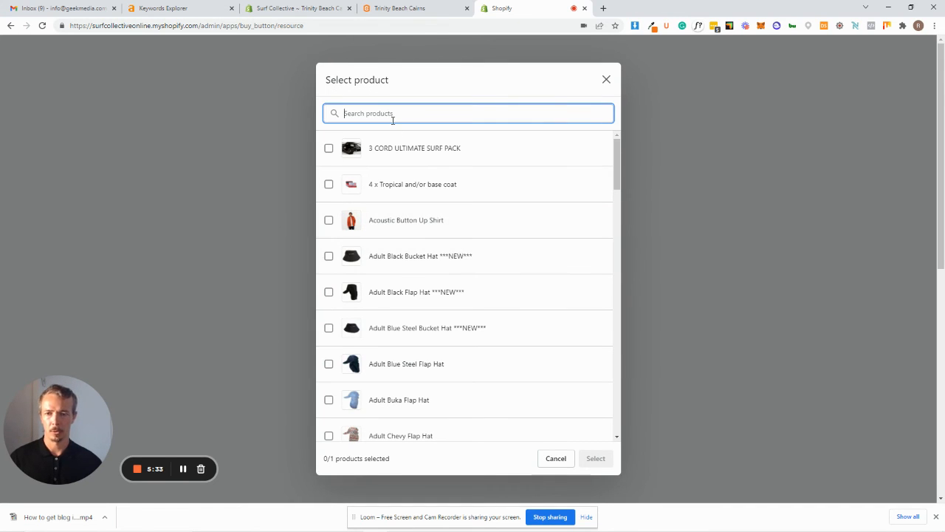
text(beach t)
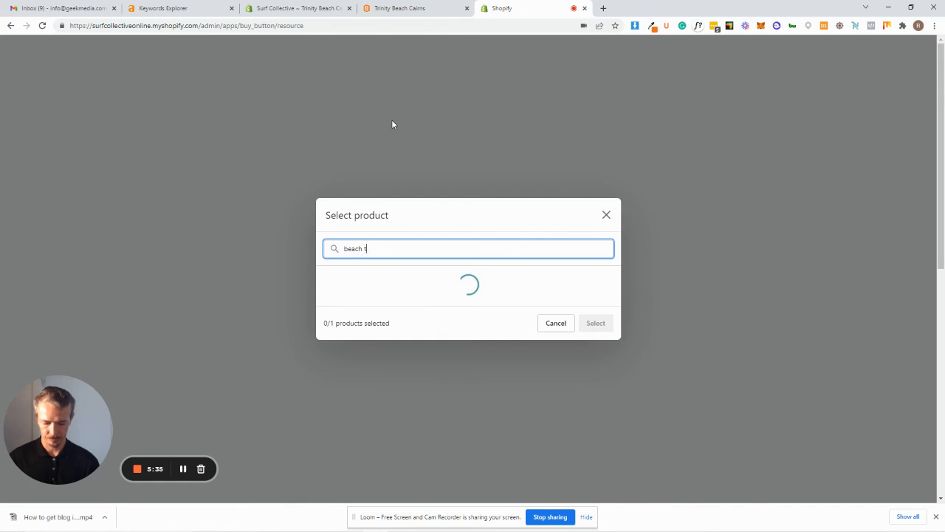
text(owel)
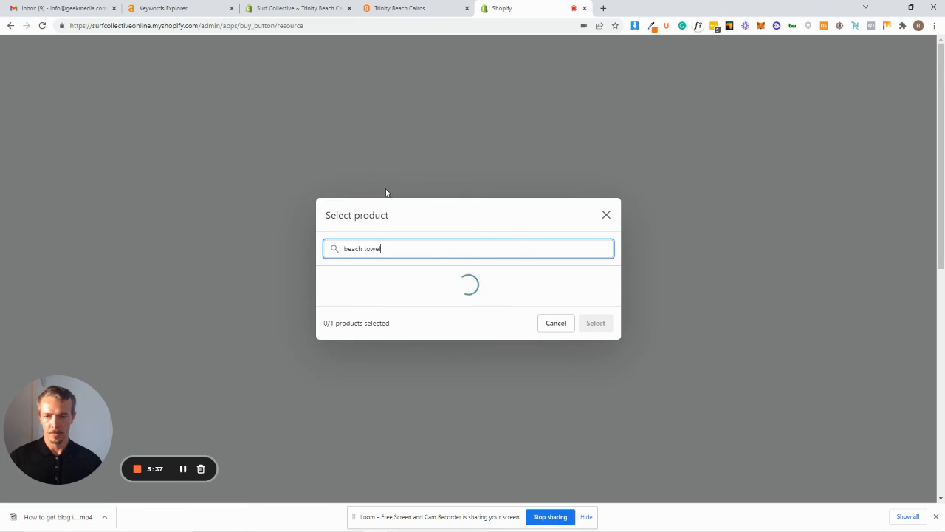
click(329, 150)
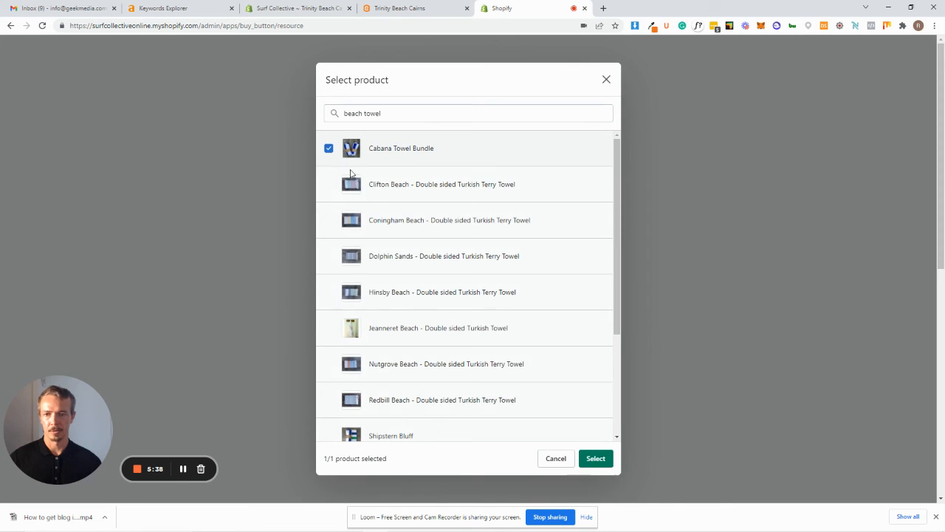
click(603, 458)
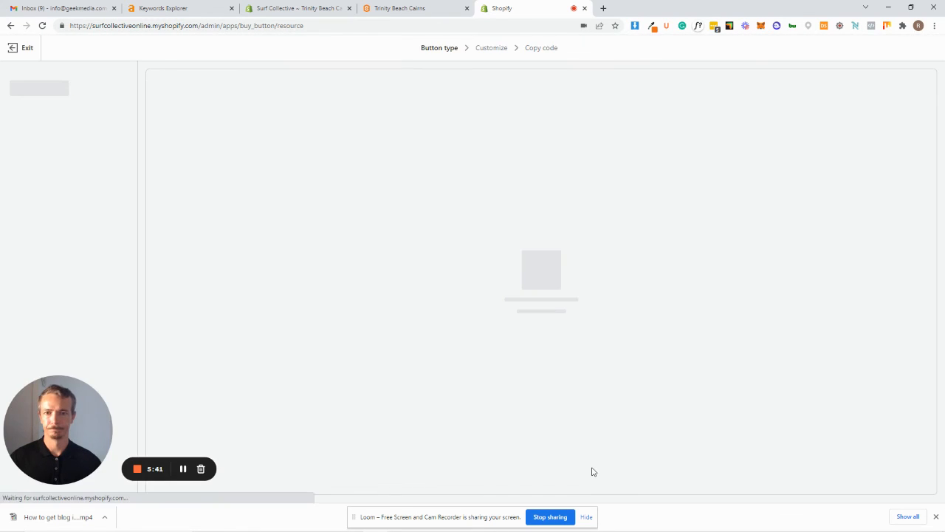
click(573, 296)
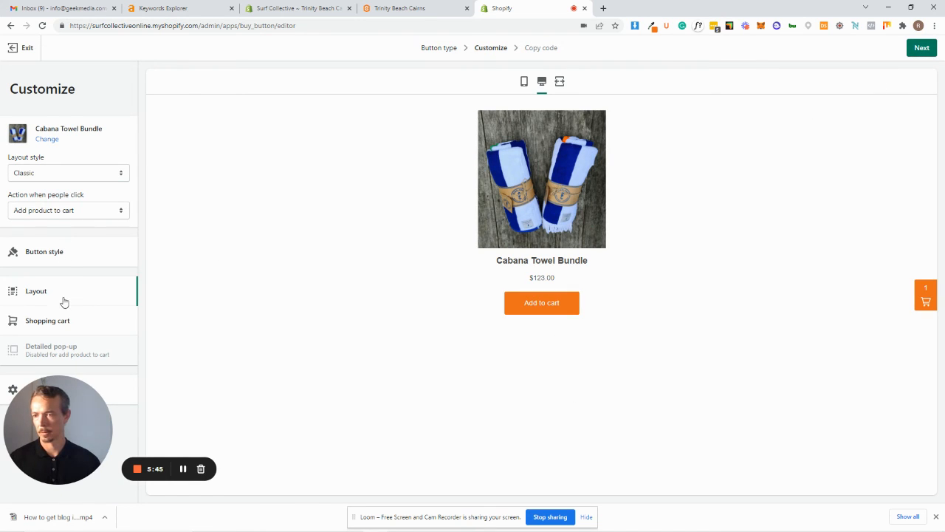
click(922, 47)
click(263, 211)
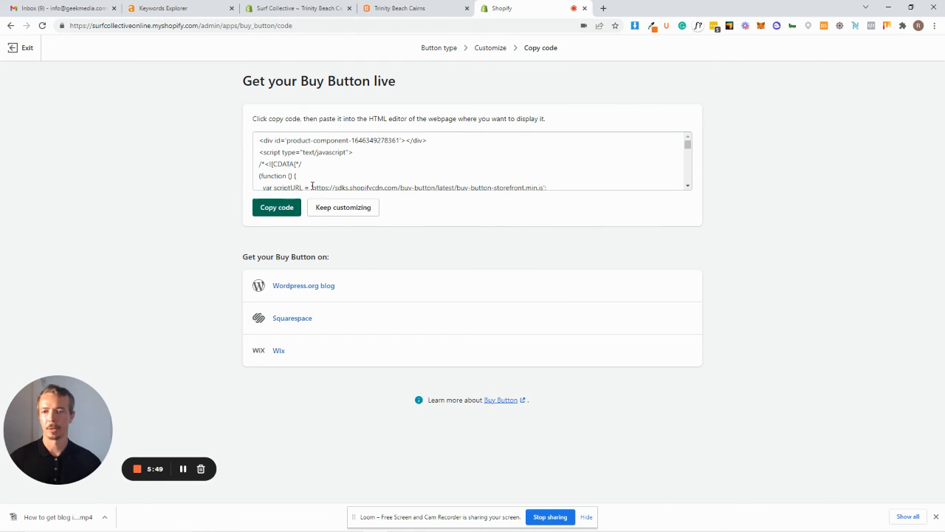
Replace the collection embed code in the Trinity Beach Cairns post's HTML with the copied product code and preview the post.
click(311, 8)
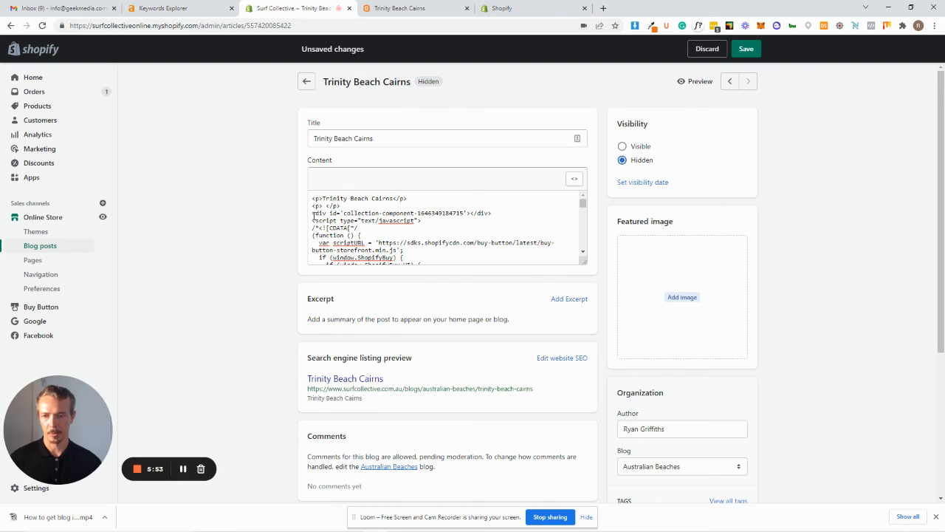
drag(311, 212, 591, 362)
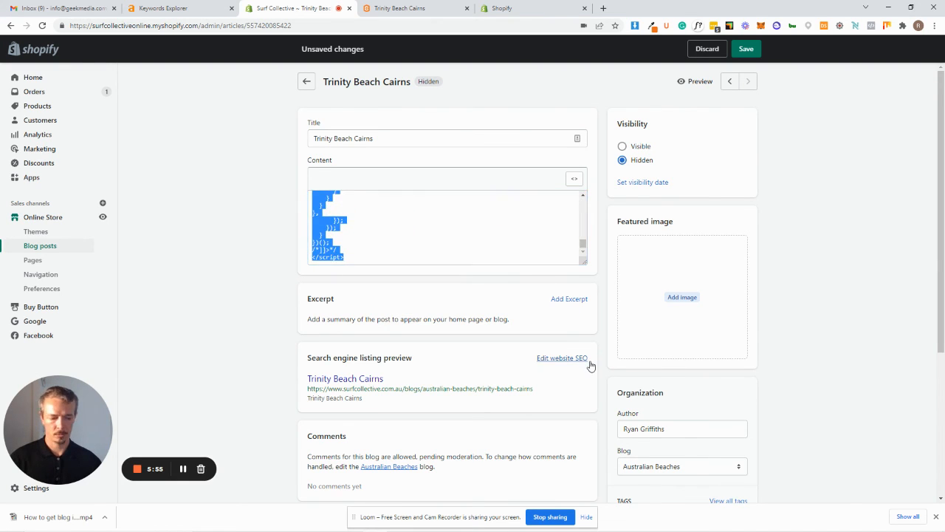
key(BackSpace)
key(ctrl+v)
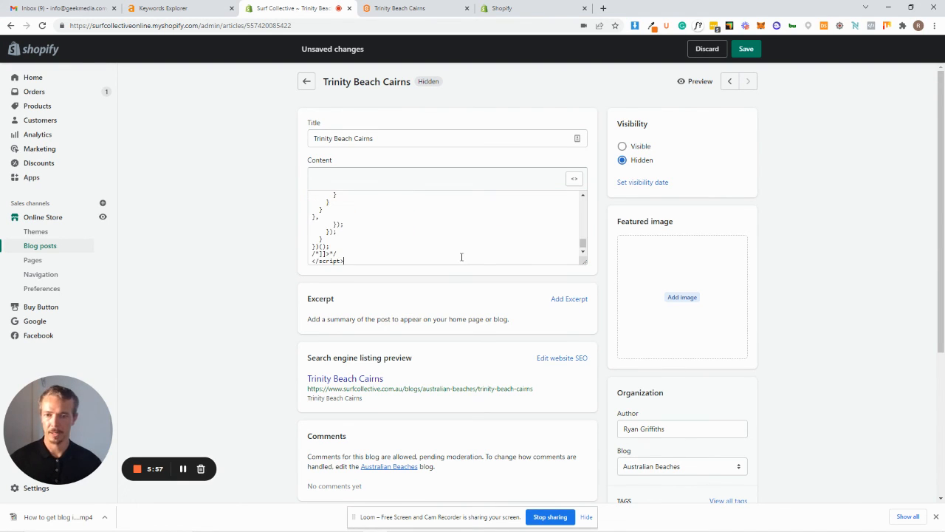
click(695, 82)
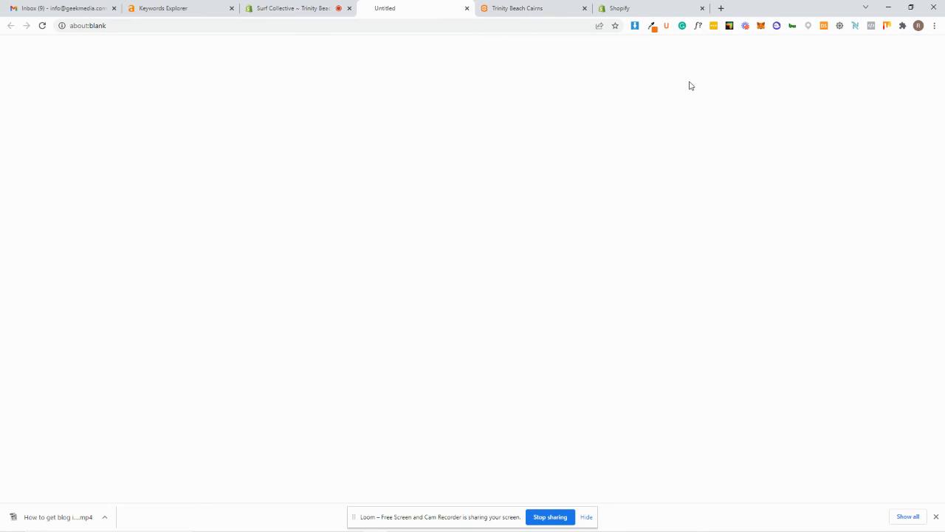